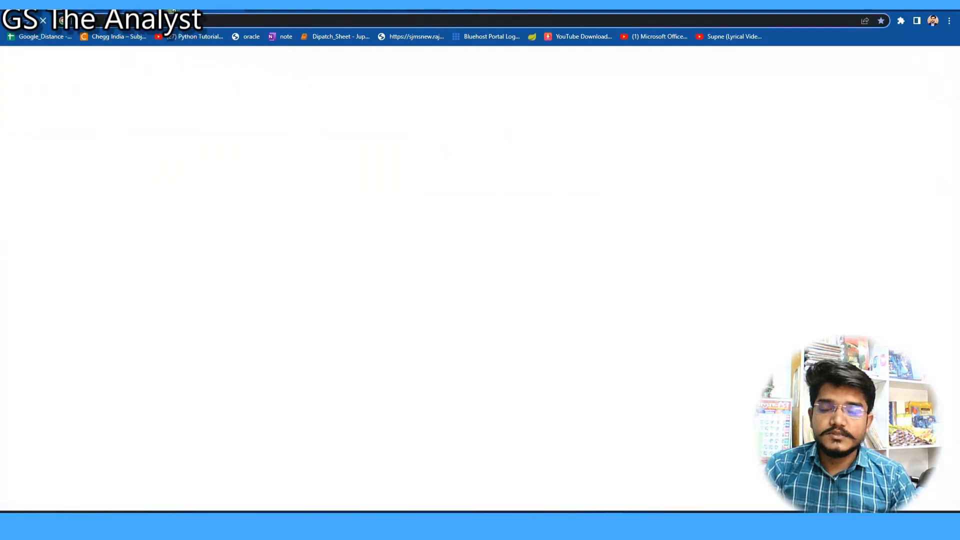
Step: Search the web for google maps and open the Google Maps site
text(google)
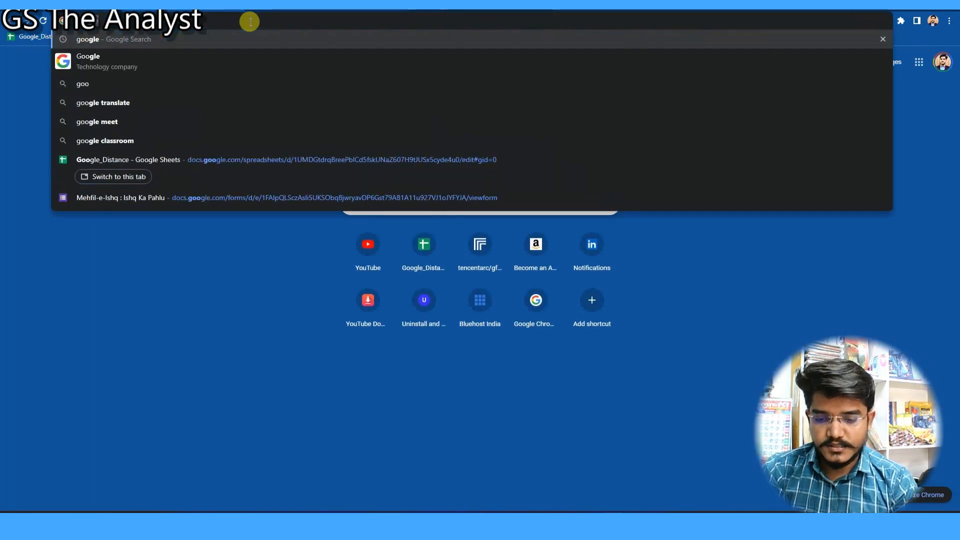
text( maps)
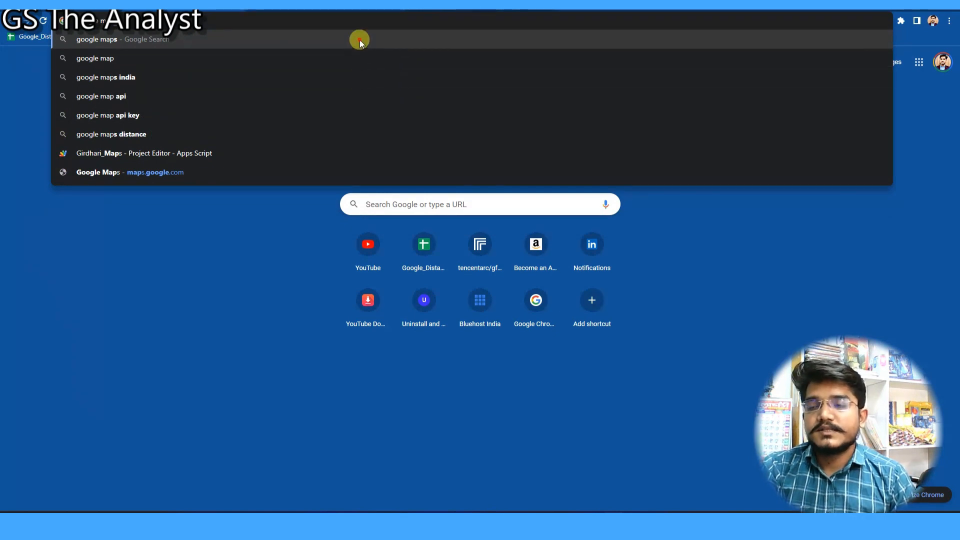
click(359, 40)
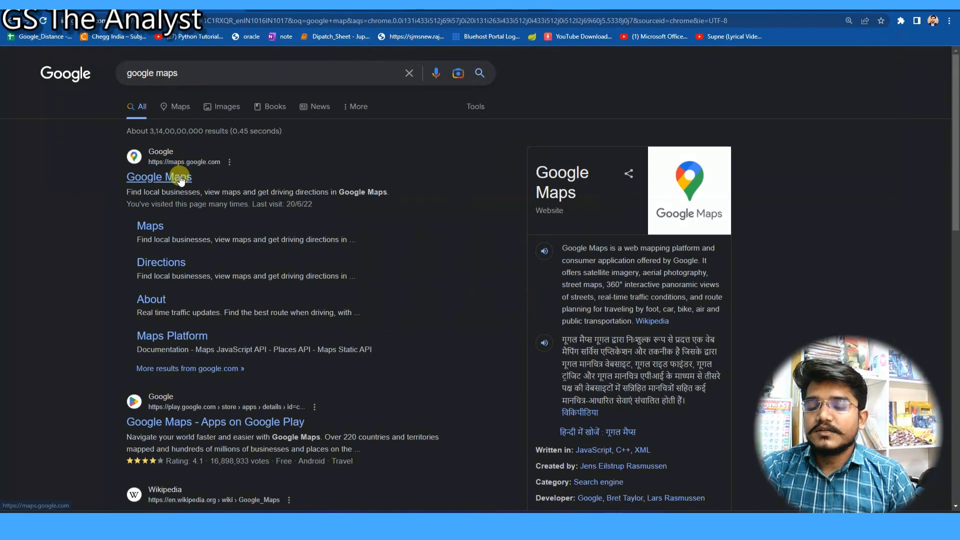
click(170, 178)
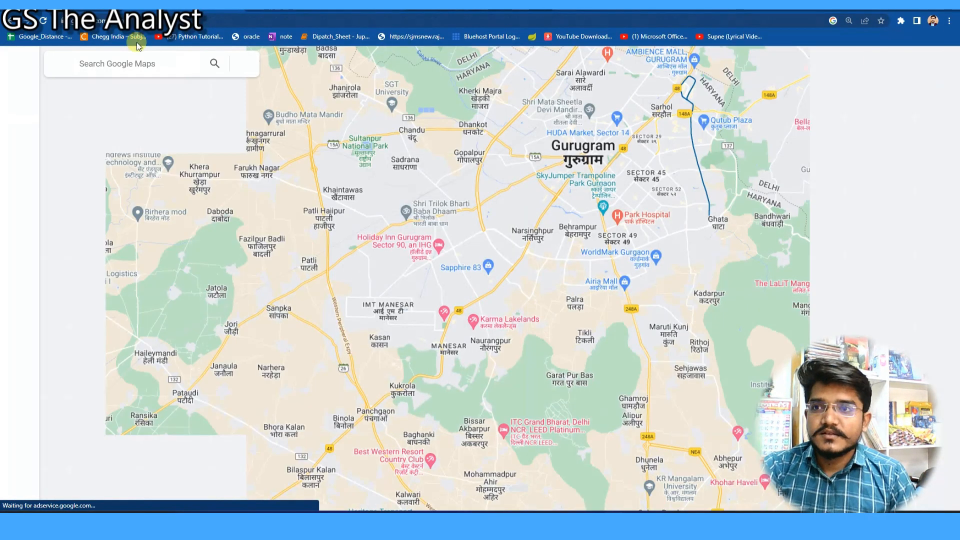
Step: Find Delhi in Google Maps and get driving directions to it from Jaipur
text(delhi)
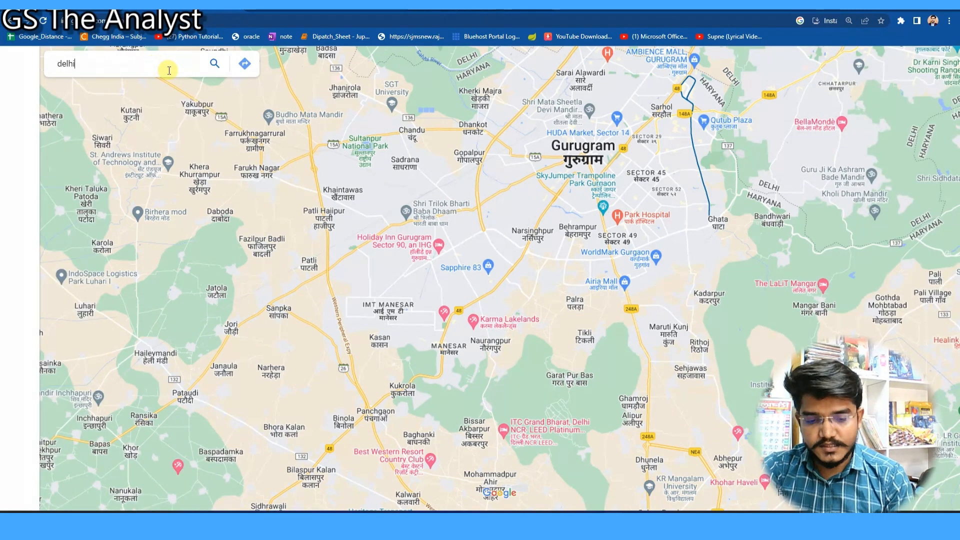
key(Return)
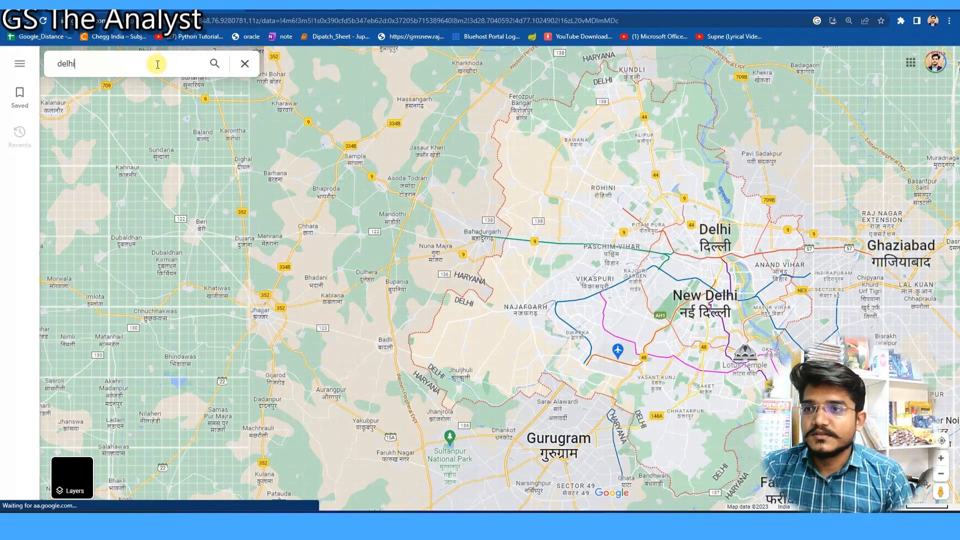
click(73, 244)
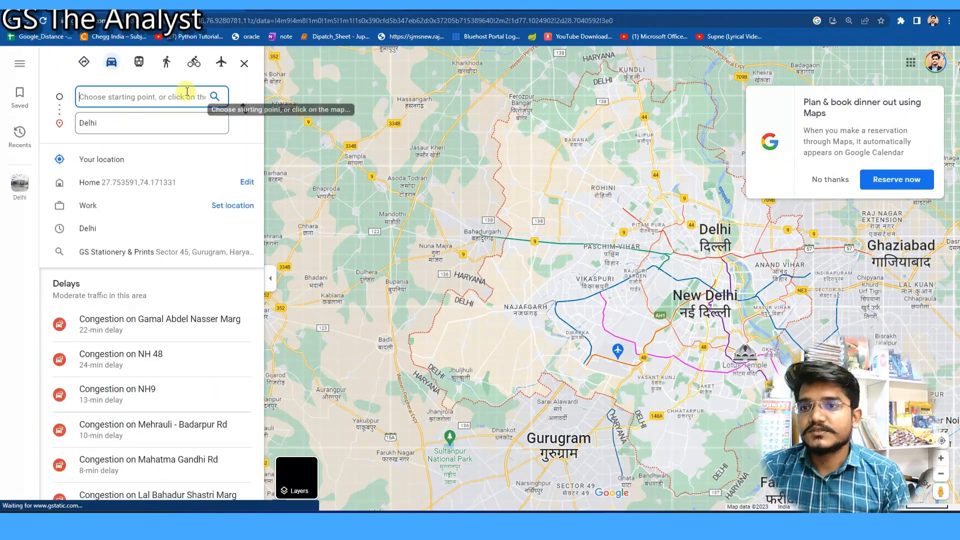
text(jaipur)
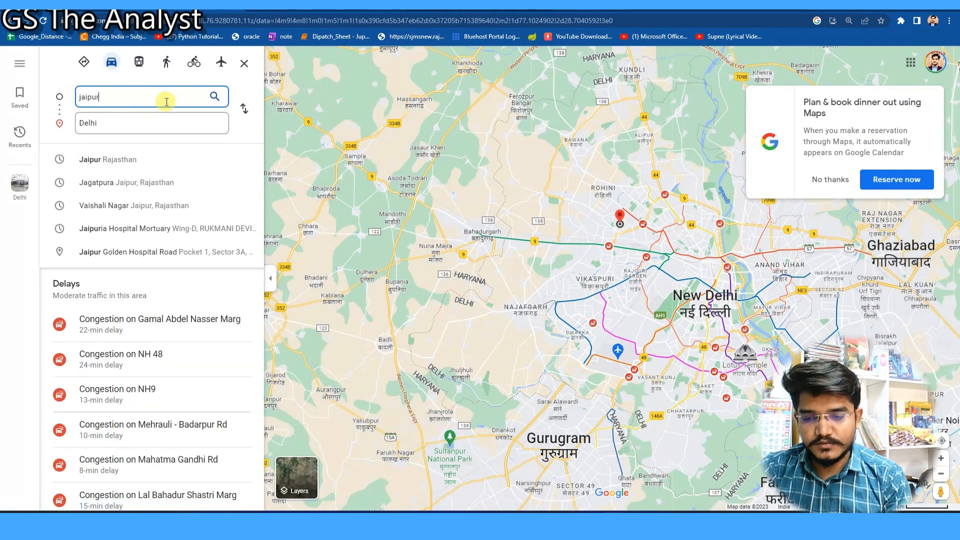
key(Return)
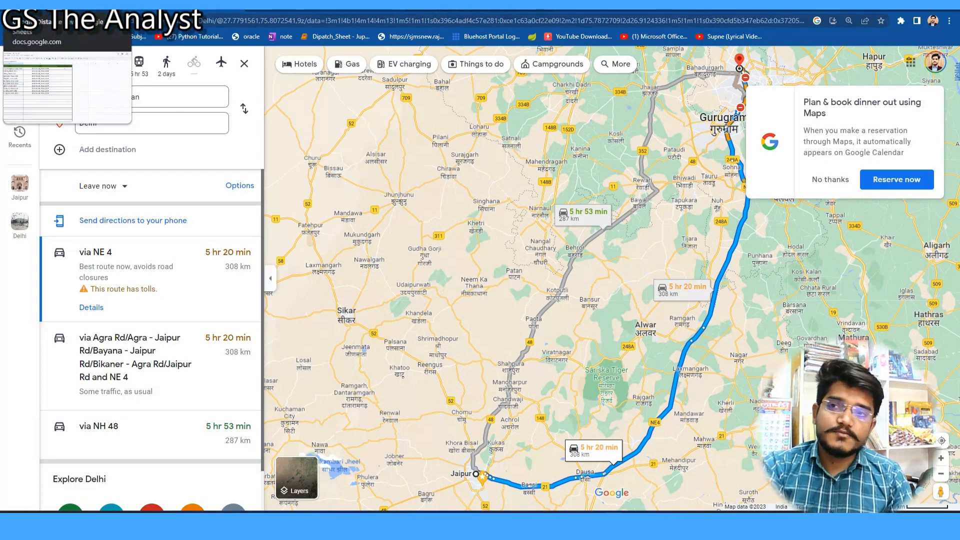
Step: Switch to the Google Sheets distance spreadsheet and set A2 to Jaipur and B2 to Delhi
click(30, 6)
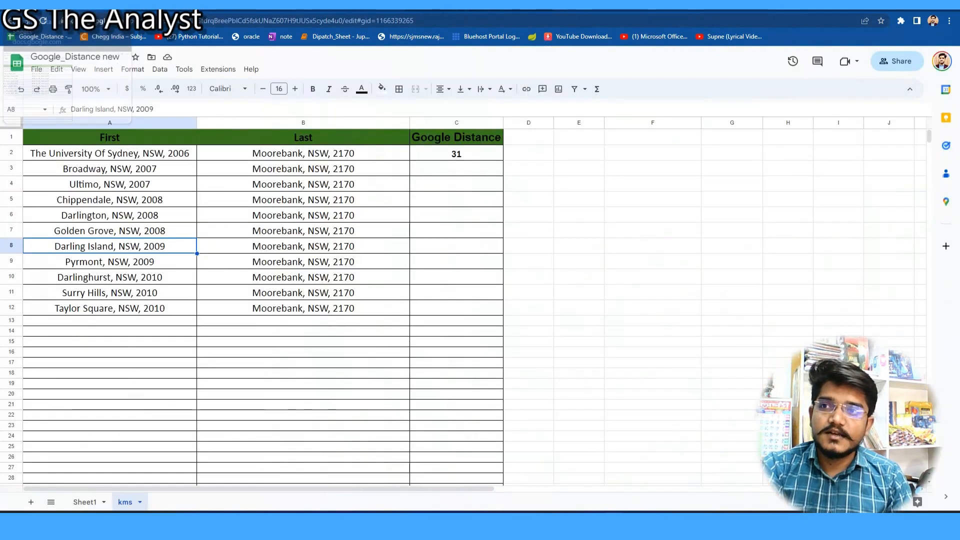
click(134, 155)
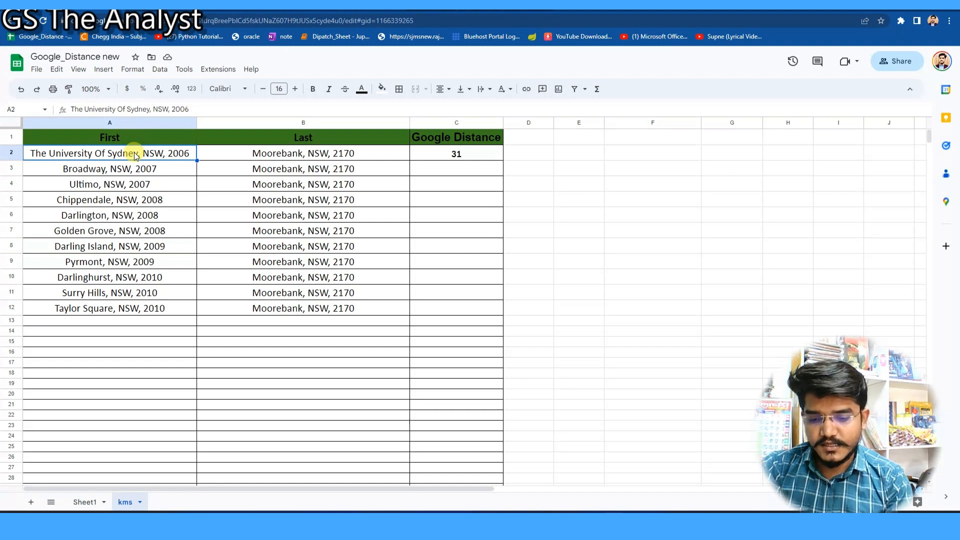
text(Jaipur)
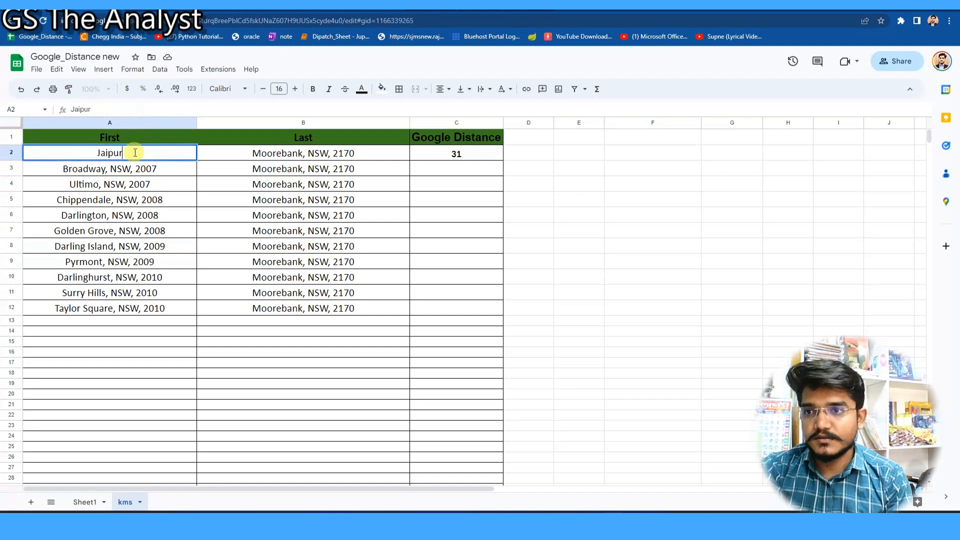
key(Return)
click(264, 153)
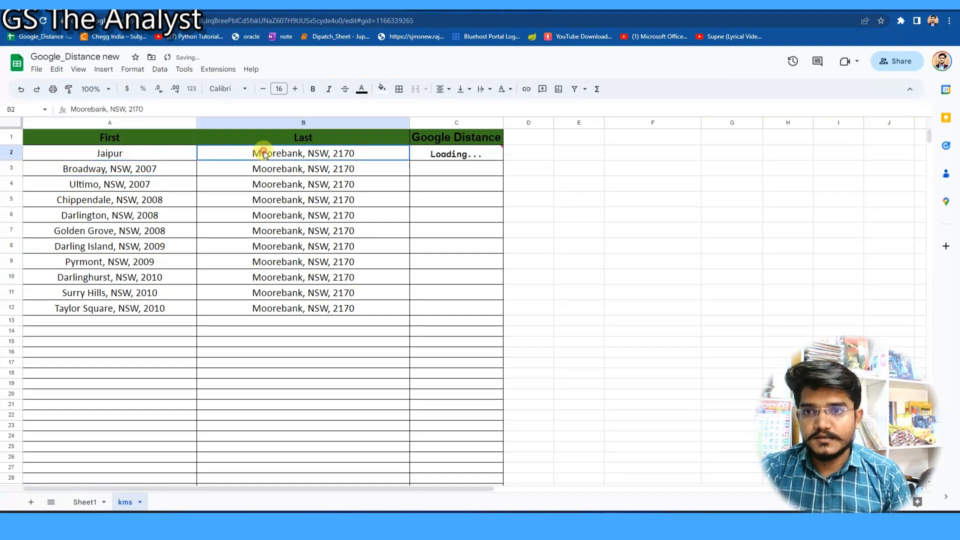
text(Delhi)
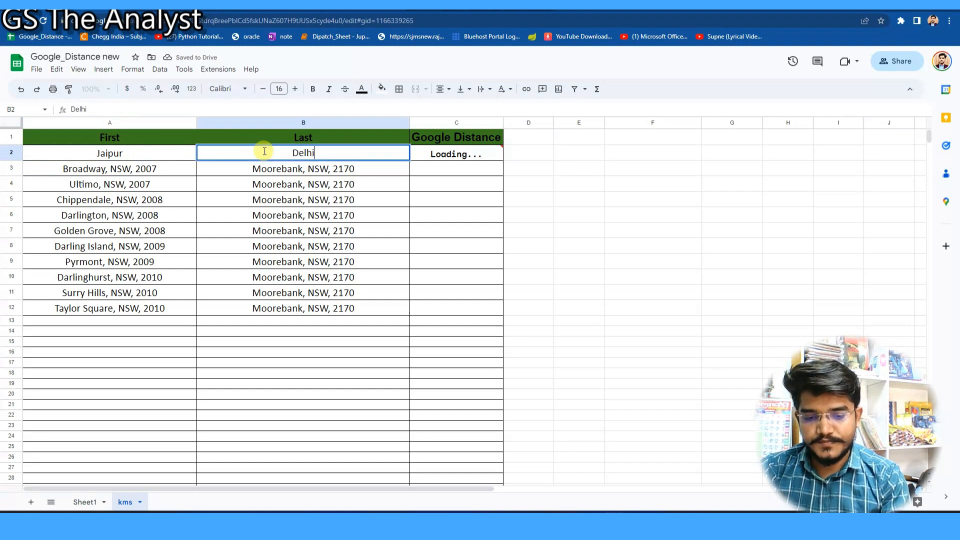
key(Return)
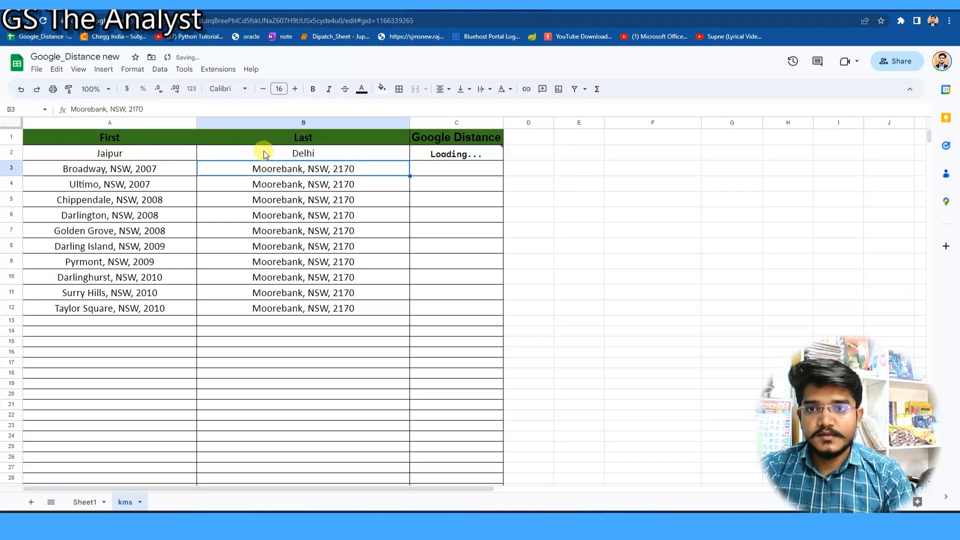
Step: Compare the distance in C2 with the Jaipur–Delhi route via NE 4 in Google Maps and view that route's details
click(450, 153)
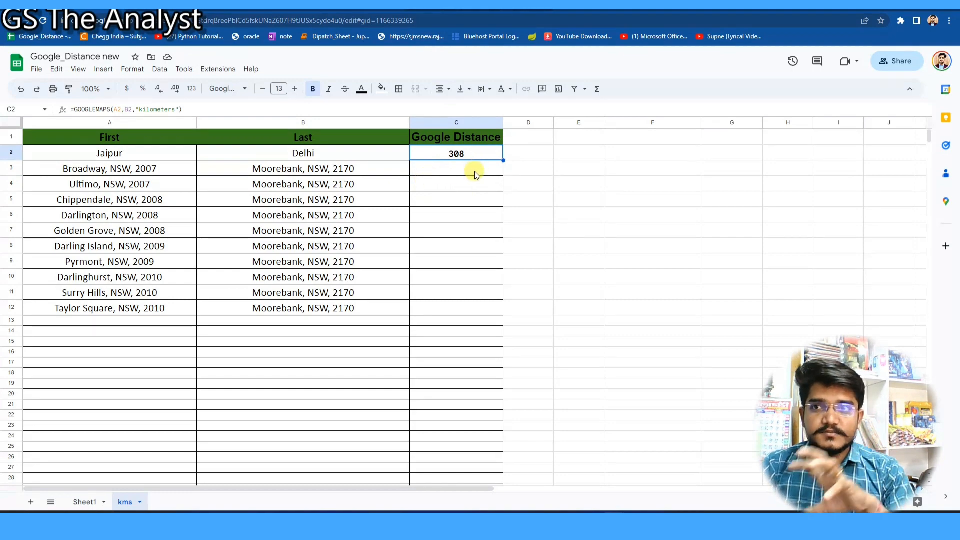
click(320, 6)
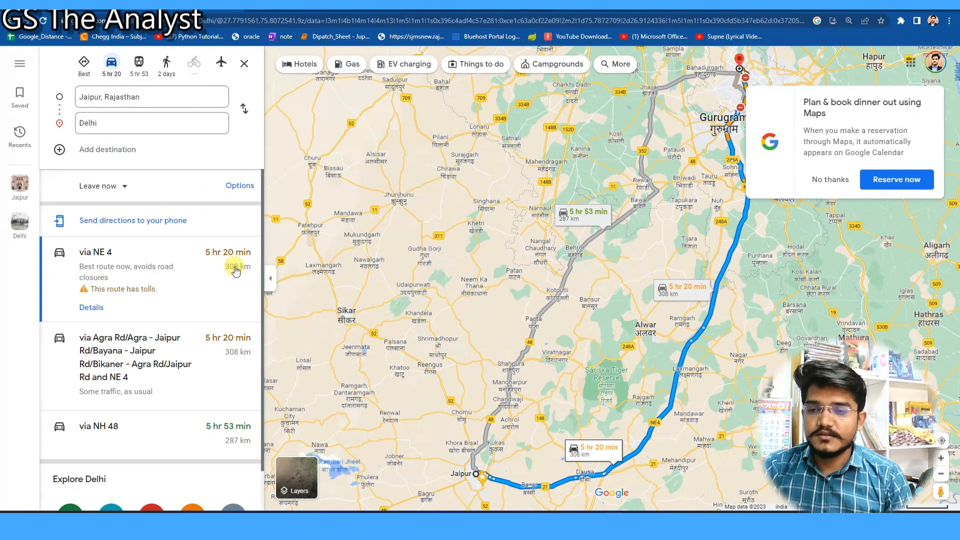
drag(214, 270, 261, 275)
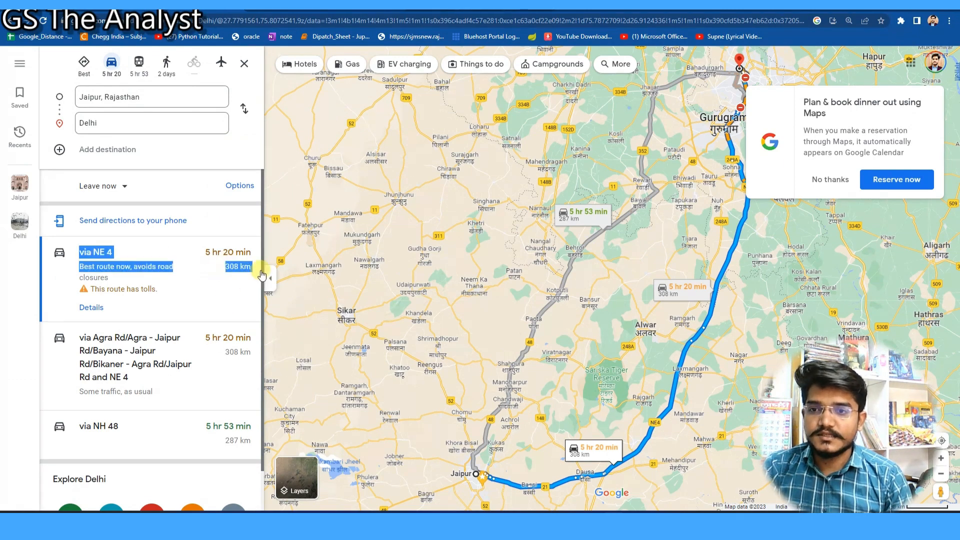
click(233, 291)
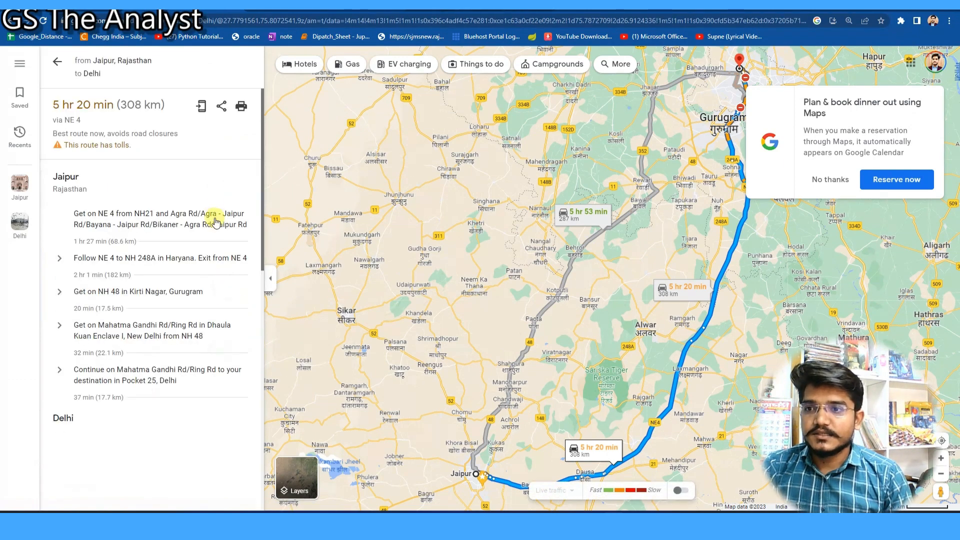
Step: Return to the Google Sheets spreadsheet and inspect the GOOGLEMAPS formula in C2 without changing it
click(125, 6)
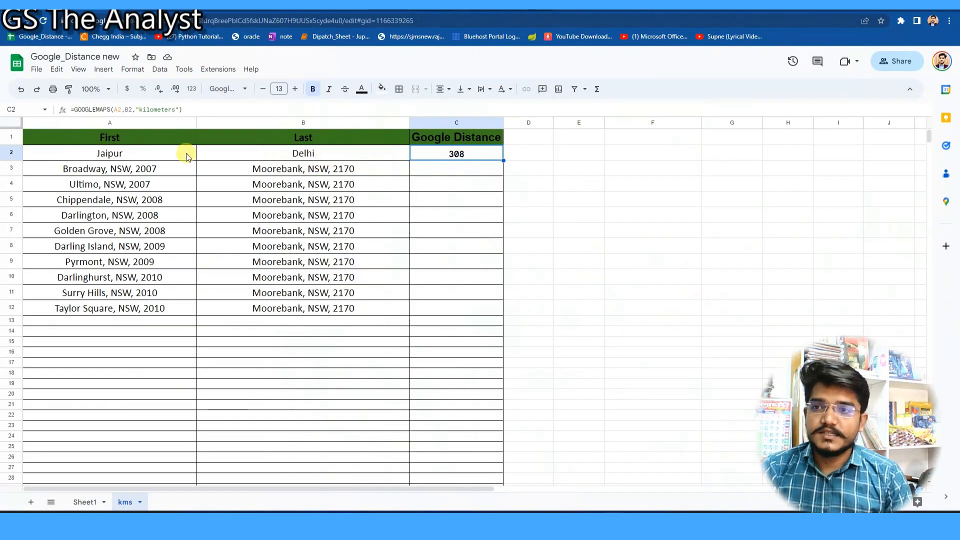
double_click(462, 155)
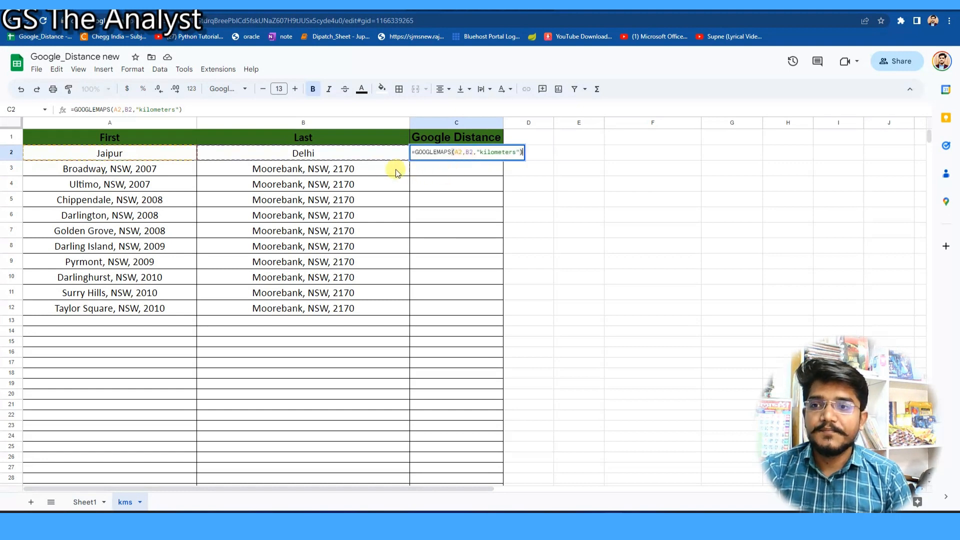
key(Escape)
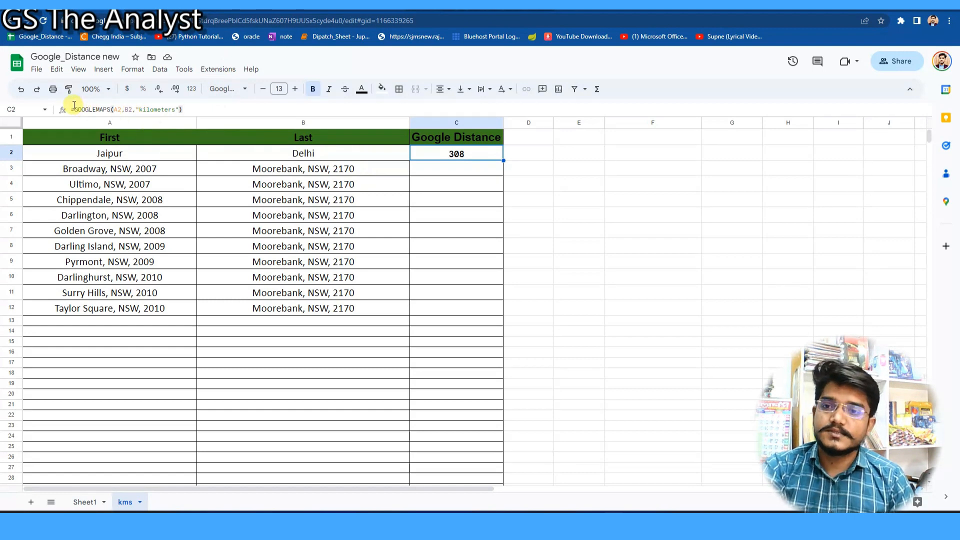
Step: Fill the GOOGLEMAPS formula from C2 down the Google Distance column through row 12
click(197, 172)
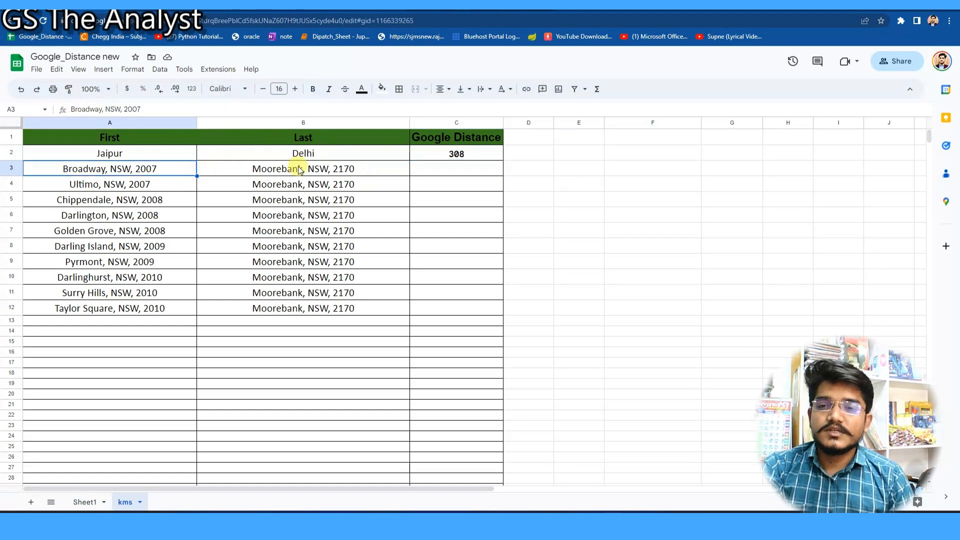
click(341, 152)
click(454, 153)
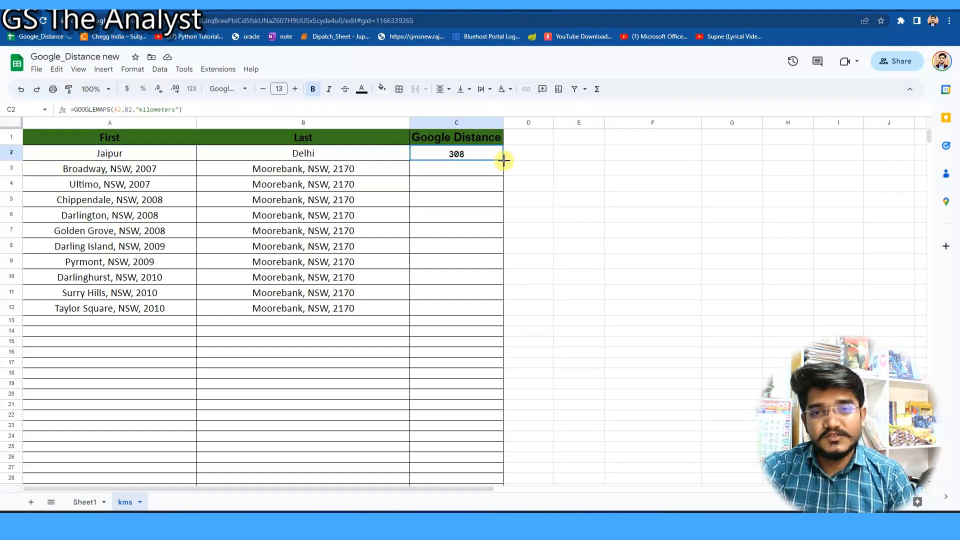
double_click(504, 160)
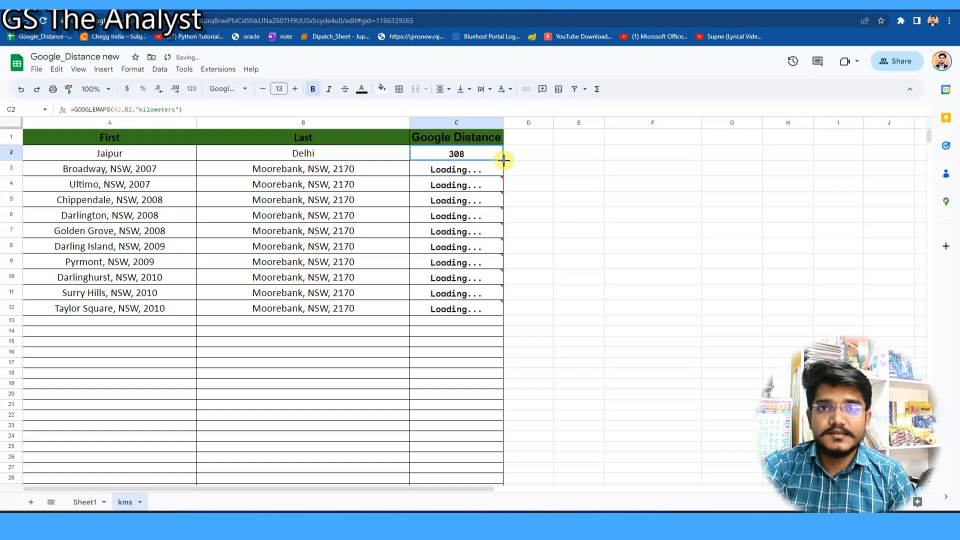
Step: Replace the locations in row 3 with India in A3 and China in B3, and check the distance in C3
click(320, 173)
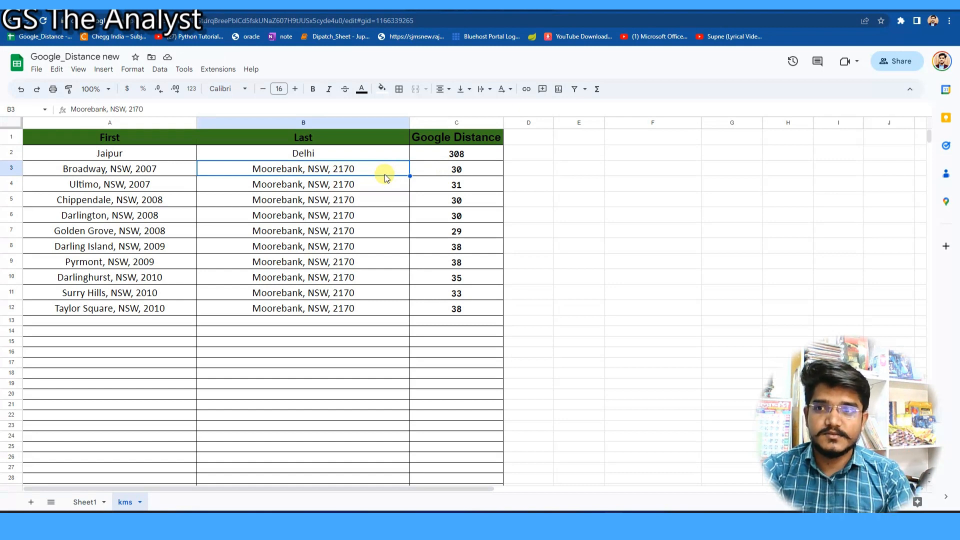
click(160, 173)
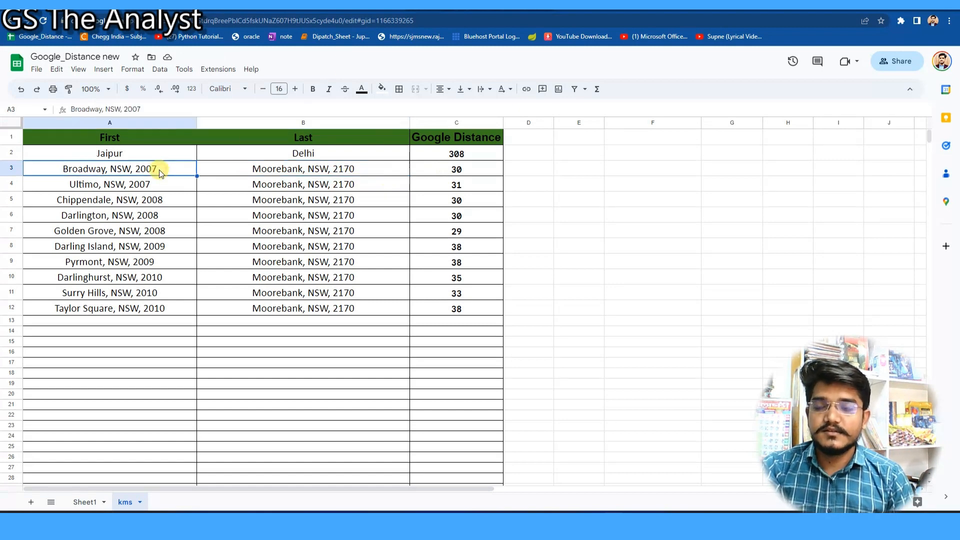
key(BackSpace)
text(Indi)
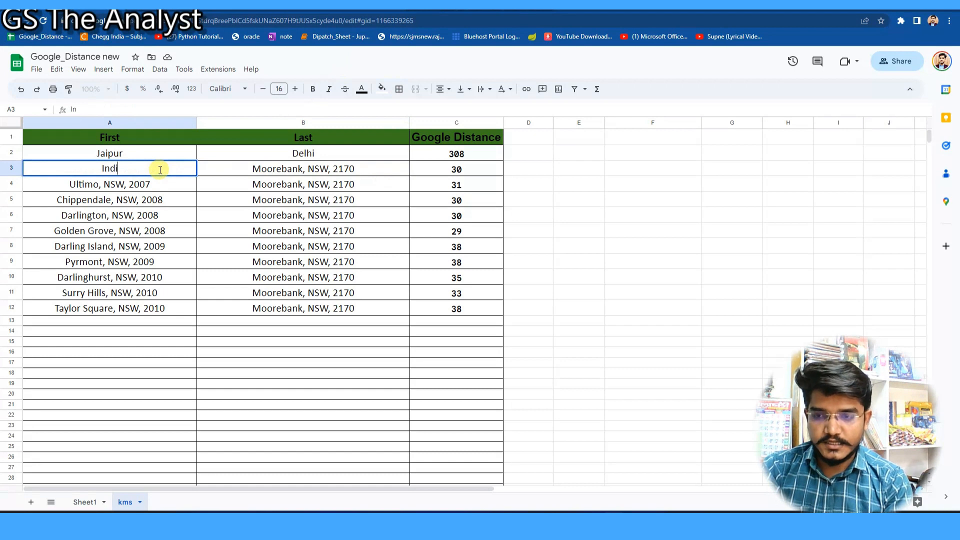
text(a)
key(Return)
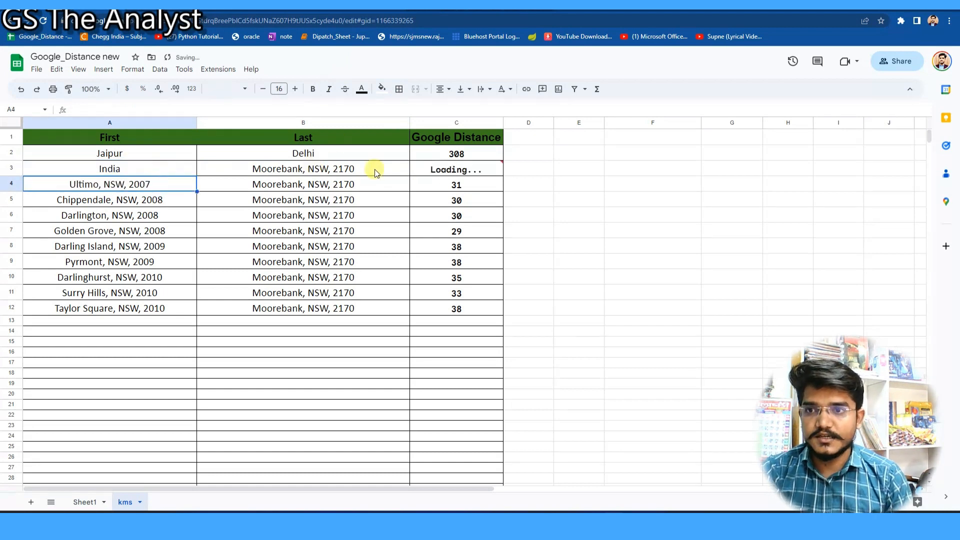
click(291, 173)
text(Ch)
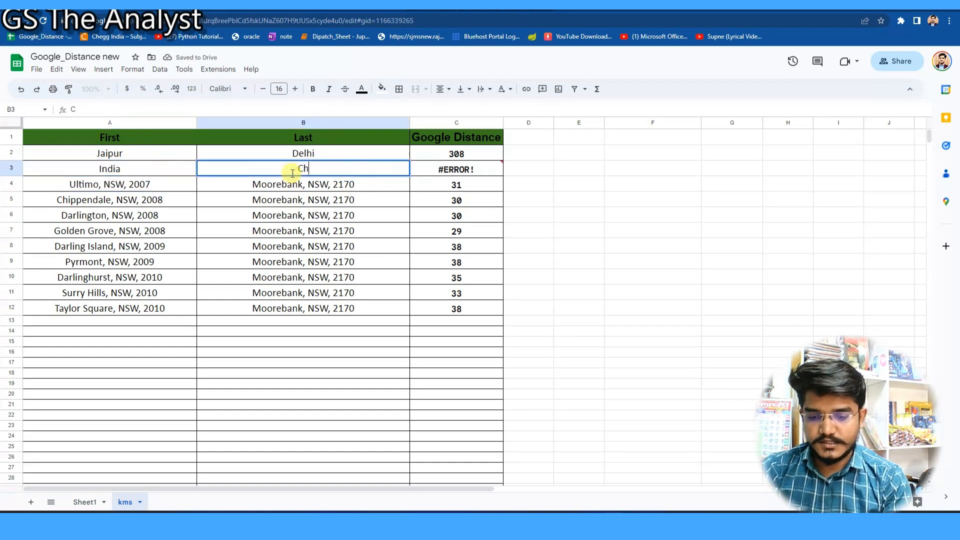
text(ina)
key(Return)
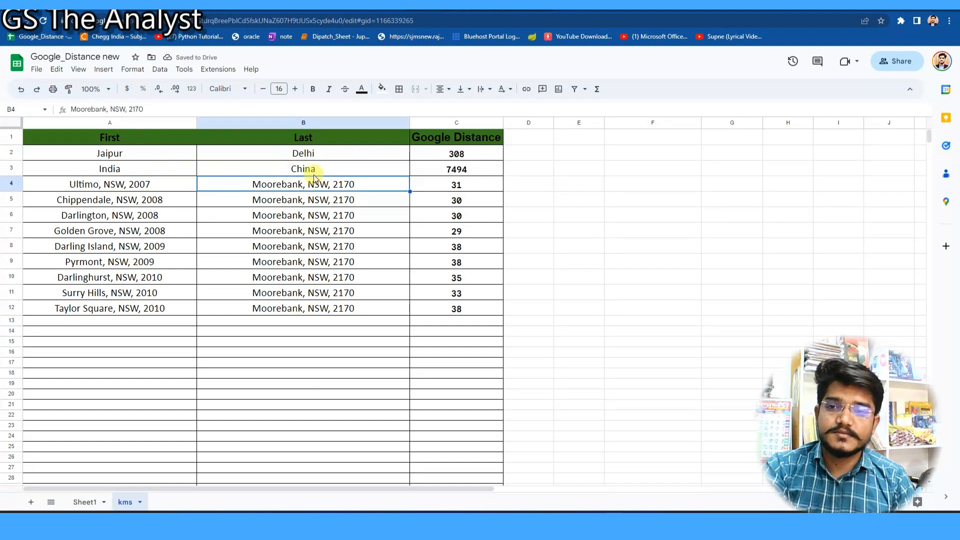
click(449, 171)
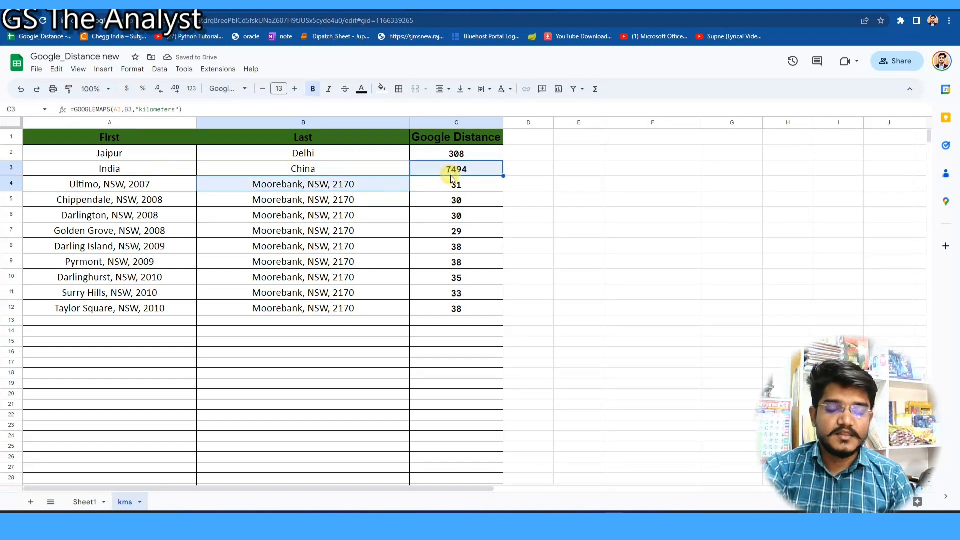
Step: Open the spreadsheet's Apps Script project to show the code behind the GOOGLEMAPS function
click(314, 185)
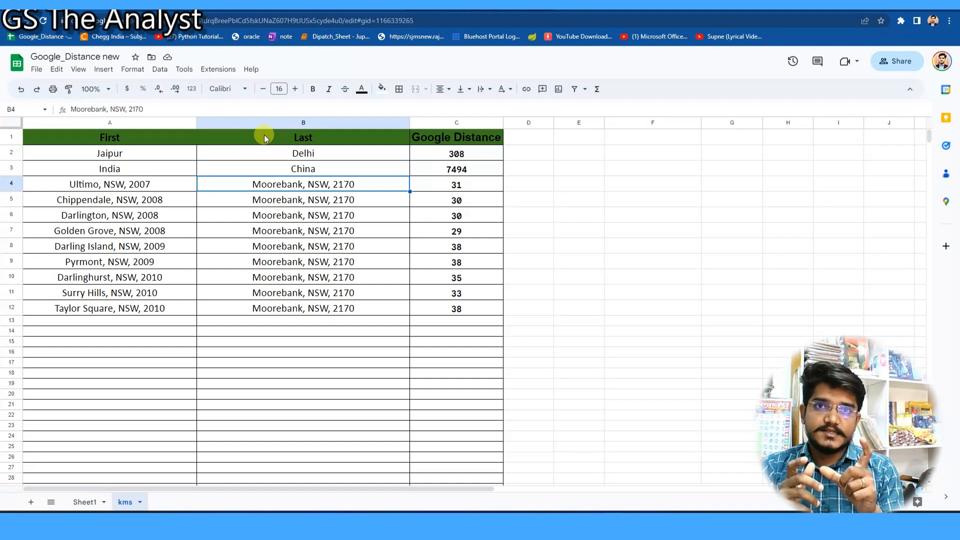
click(227, 71)
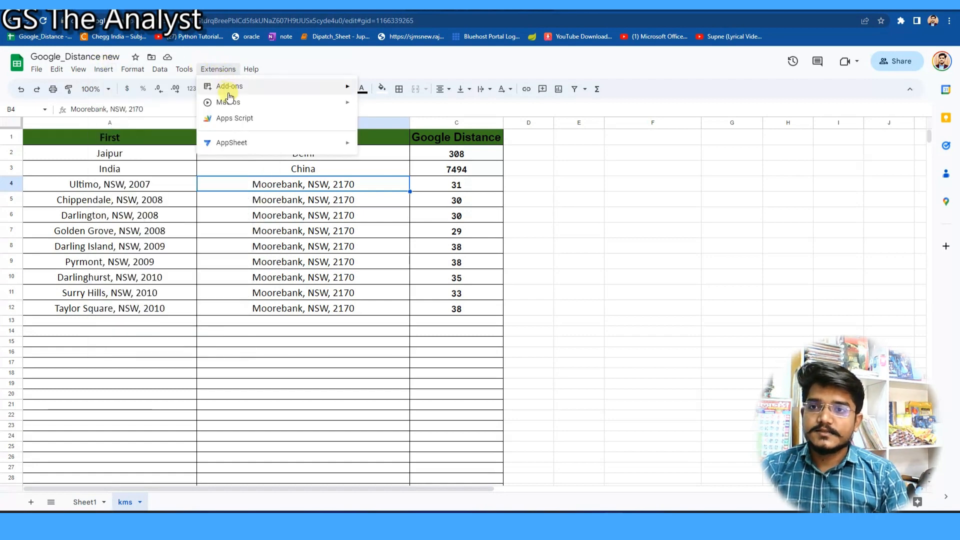
click(231, 120)
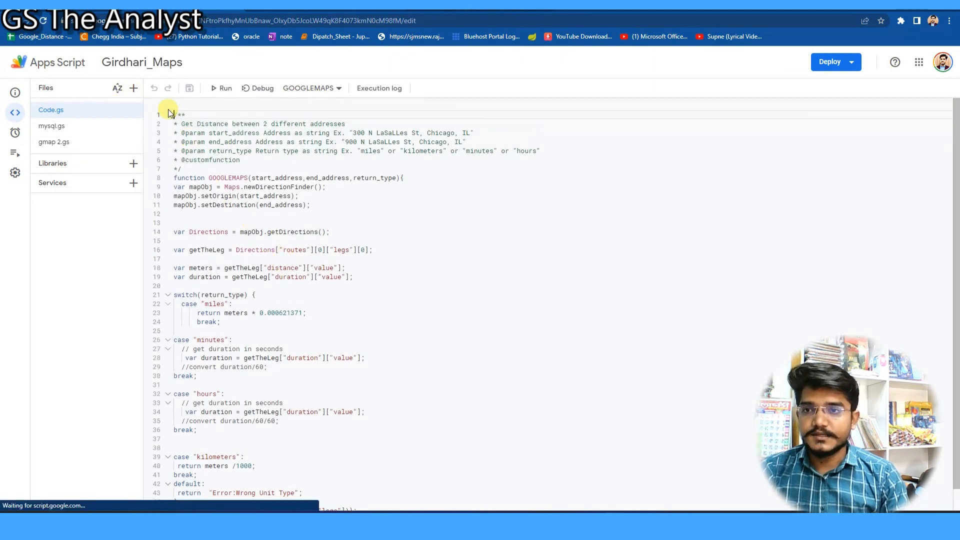
Step: Try running the GOOGLEMAPS function from Code.gs, decline the permission request, and look through the script's code
drag(175, 113, 323, 510)
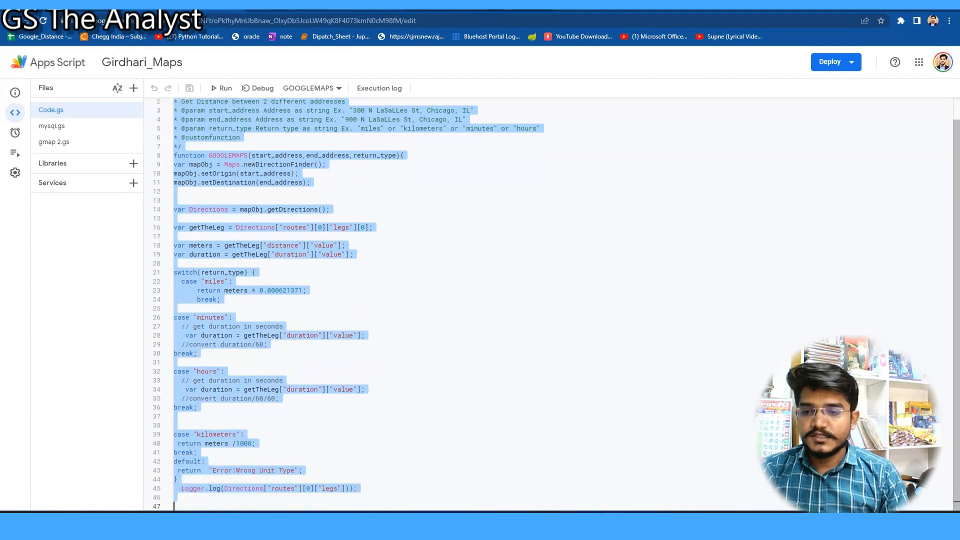
click(224, 89)
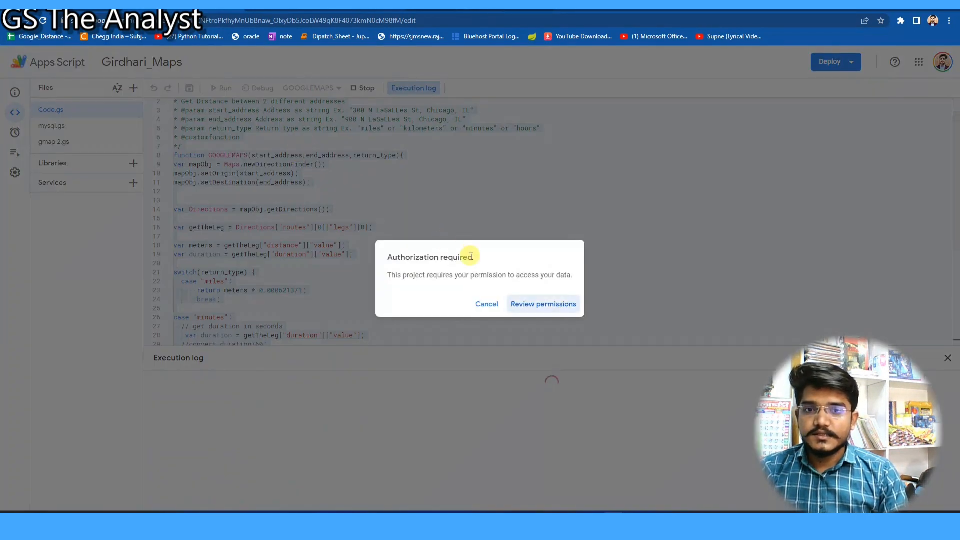
click(486, 305)
scroll(347, 238, down, 4)
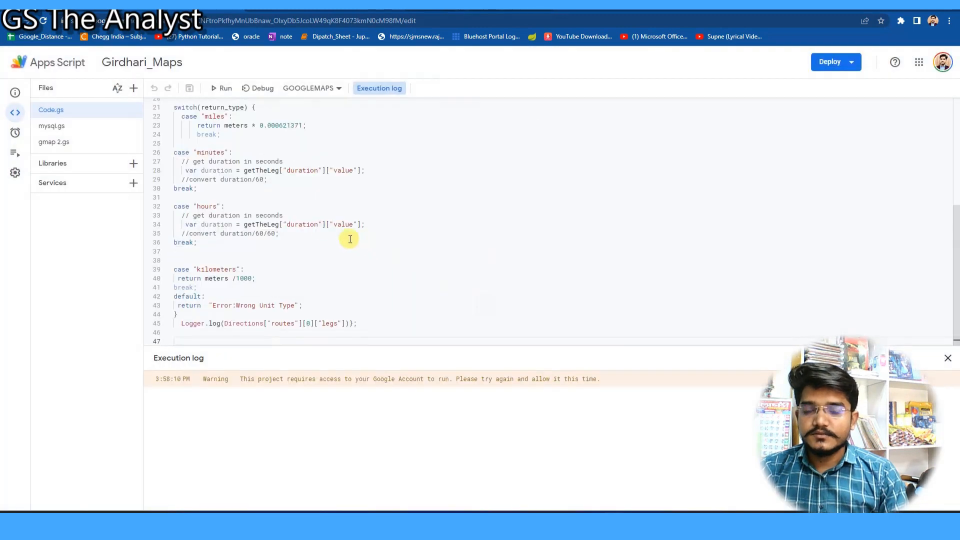
scroll(285, 271, up, 4)
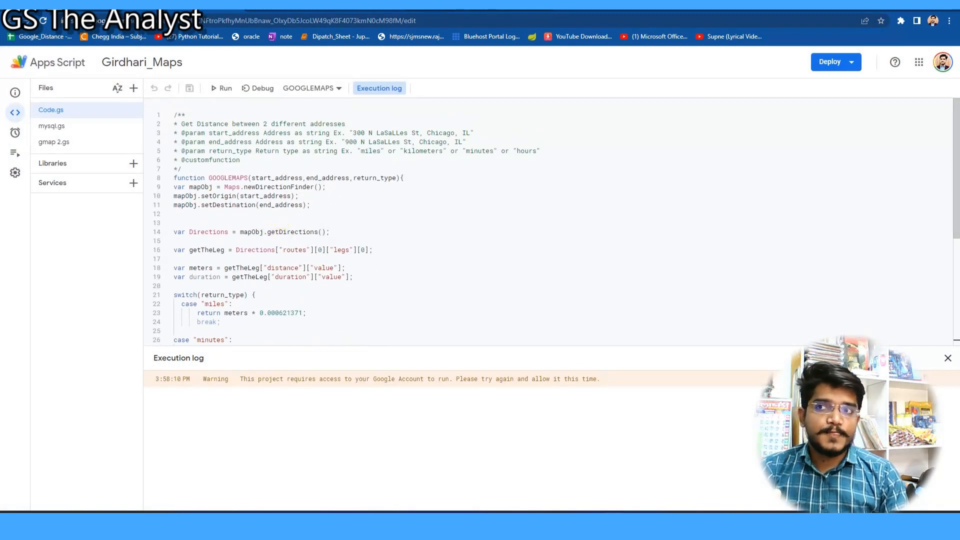
Step: Return to the Google Sheets spreadsheet and inspect the GOOGLEMAPS formula in C4 of the kms sheet
key(ctrl+shift+Tab)
click(465, 185)
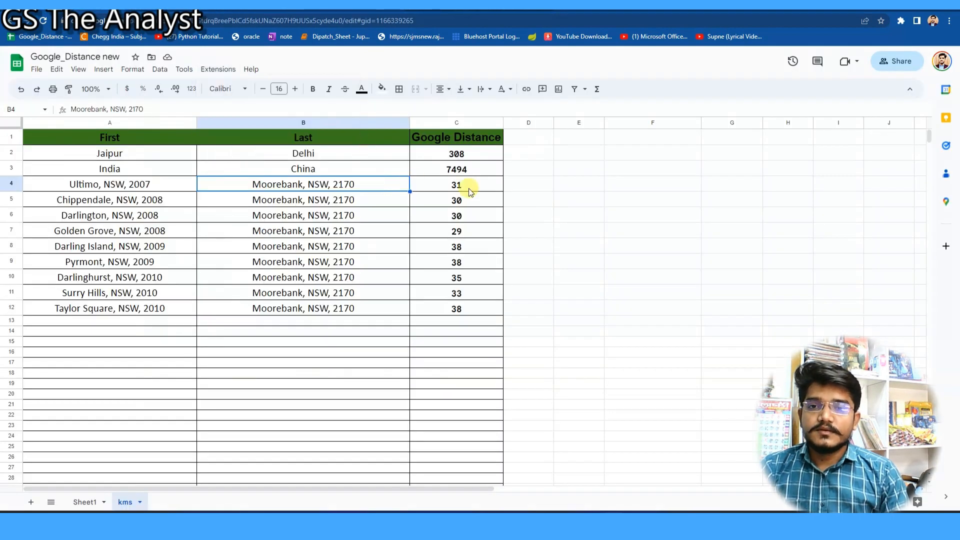
click(465, 185)
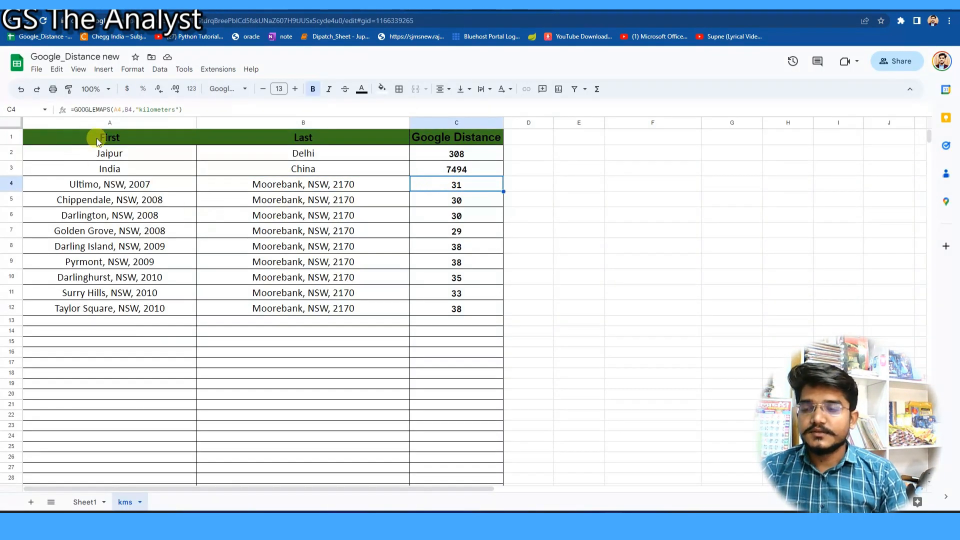
Step: Copy the location pairs in A56:B78 of Sheet1, from Tamarama, NSW, 2026 to Maroubra, NSW, 2035
click(85, 501)
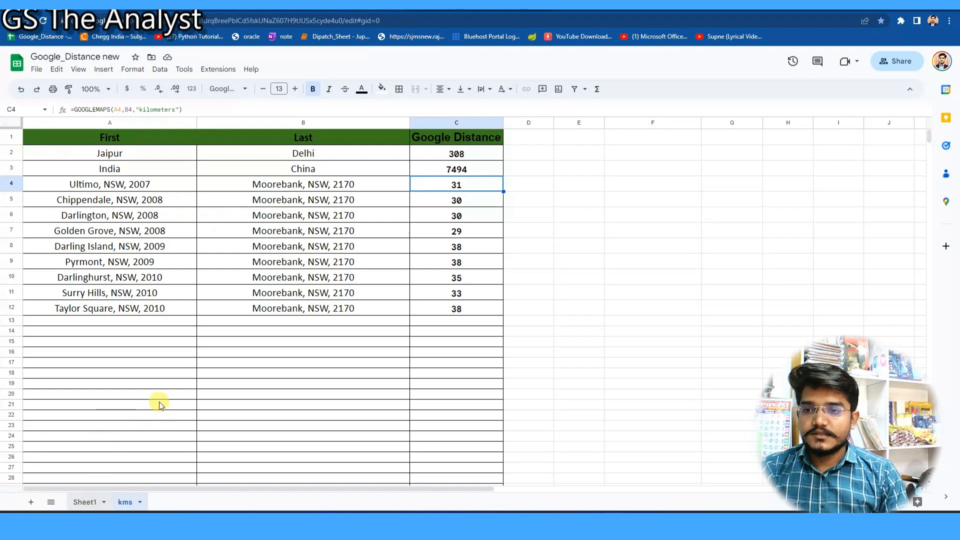
scroll(188, 340, down, 6)
click(179, 342)
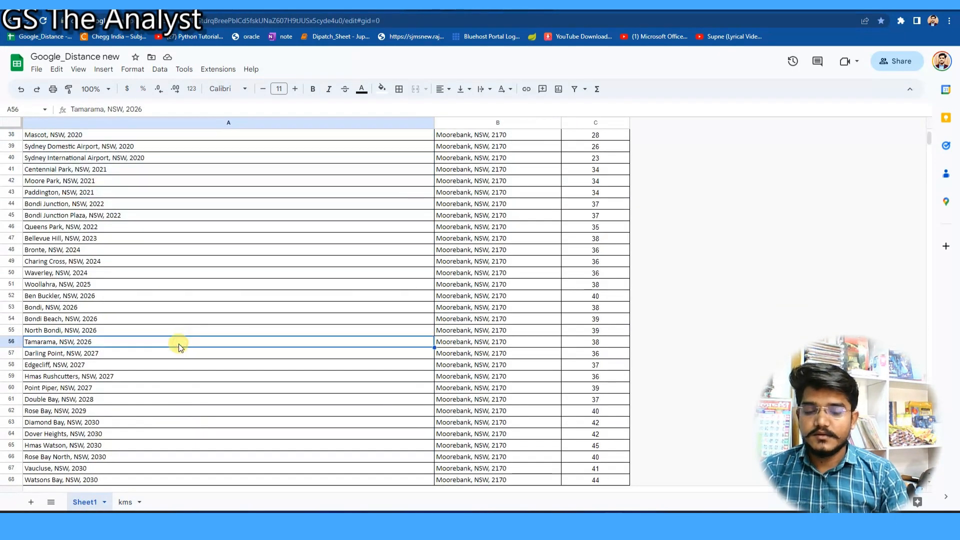
key(shift+Right)
key(shift+Down)
key(shift+Down)
key(shift+Down)
key(shift+Down)
key(shift+Down)
key(shift+Down)
key(shift+Down)
key(shift+Down)
key(shift+Down)
key(shift+Down)
key(shift+Down)
key(shift+Down)
key(shift+Down)
key(shift+Down)
key(shift+Down)
key(shift+Down)
key(shift+Down)
key(shift+Down)
key(shift+Down)
key(shift+Down)
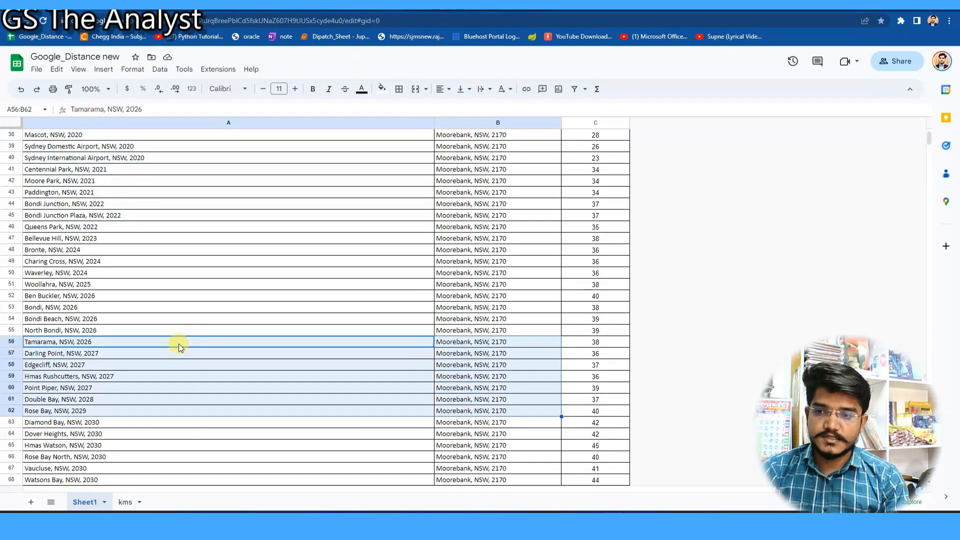
key(shift+Down)
key(shift+Down)
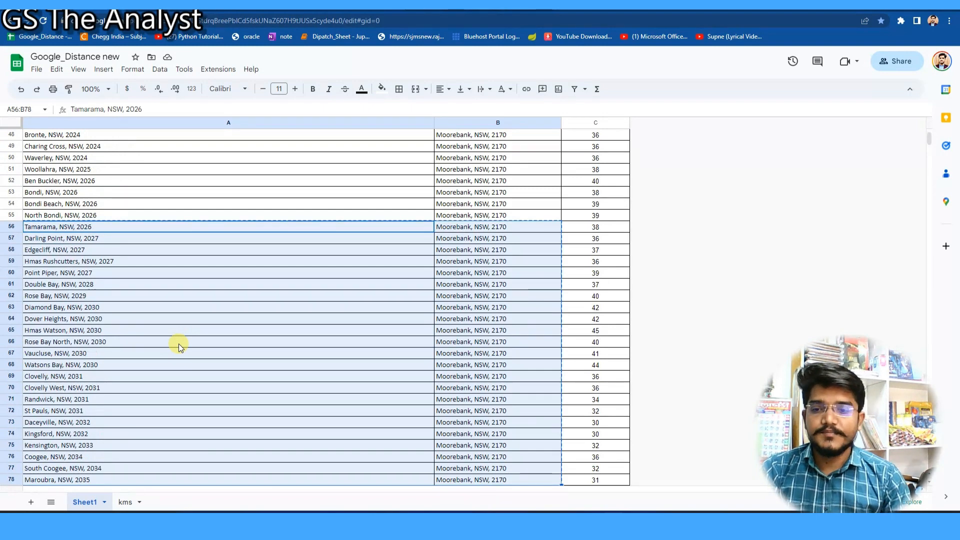
Step: Paste the copied location pairs into the kms sheet starting at A13, keeping the destination cells' formatting
click(126, 502)
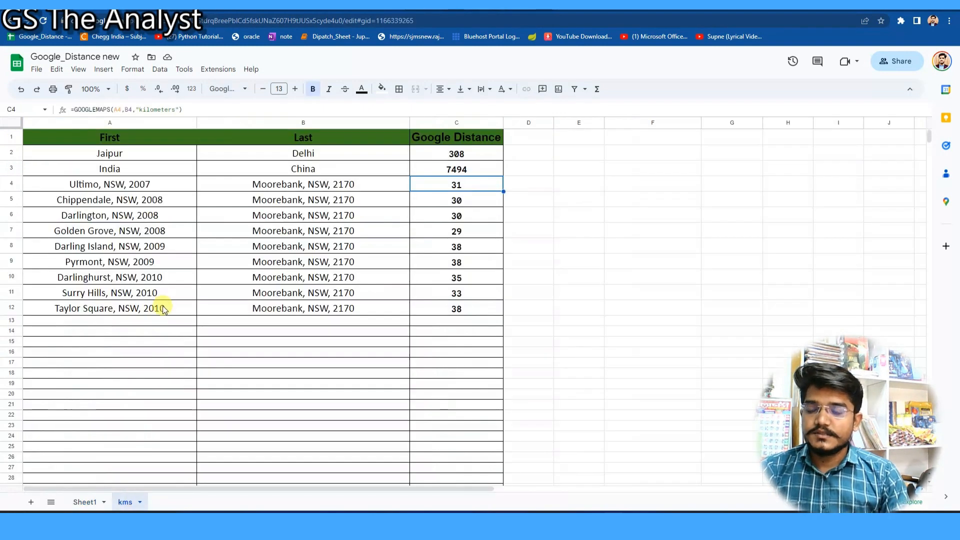
click(149, 320)
key(ctrl+v)
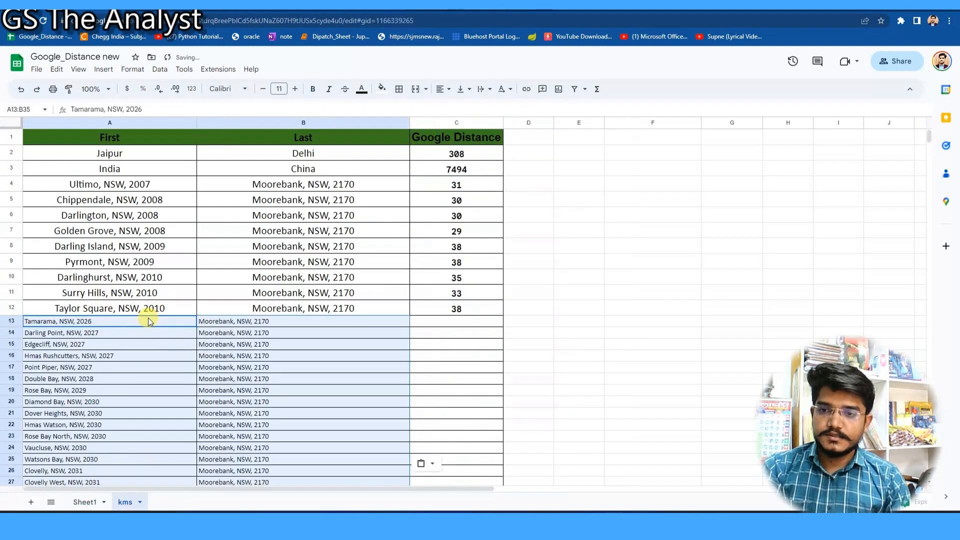
key(ctrl+z)
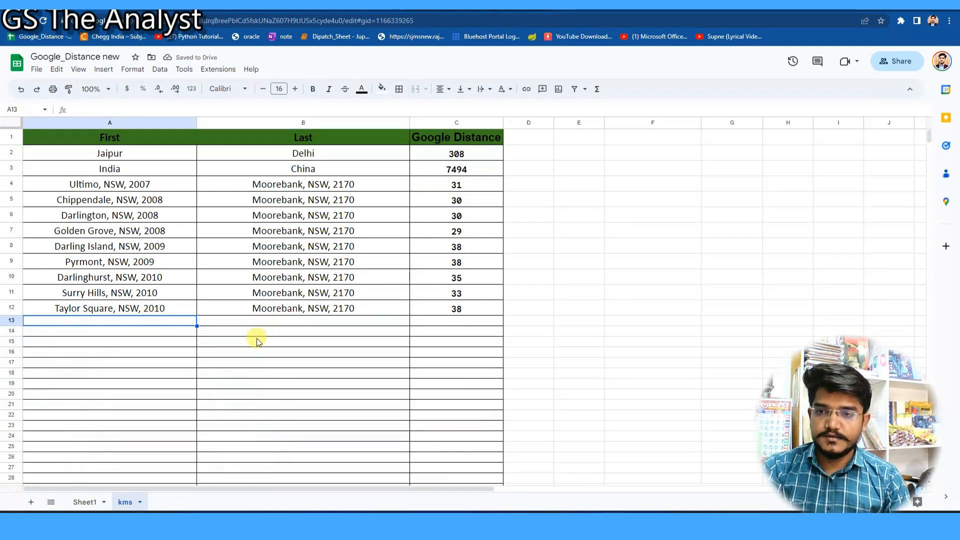
key(ctrl+v)
Step: Fill the GOOGLEMAPS formula from C12 down the Google Distance column beside the pasted locations, and check C17
click(413, 313)
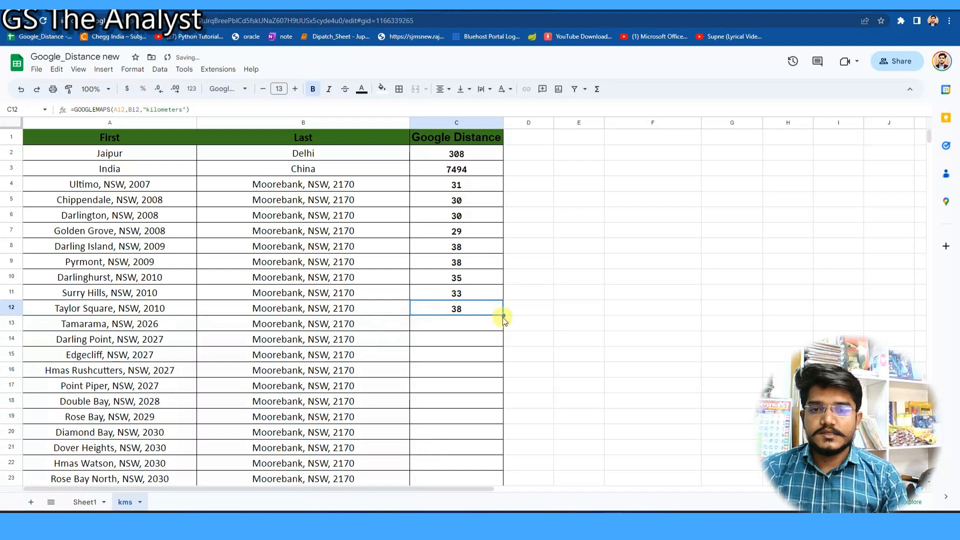
double_click(504, 314)
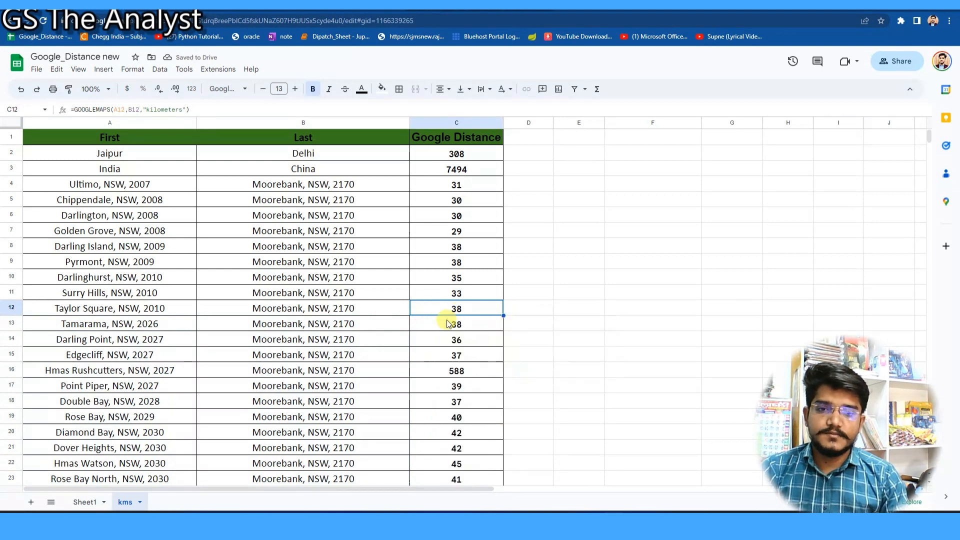
click(456, 387)
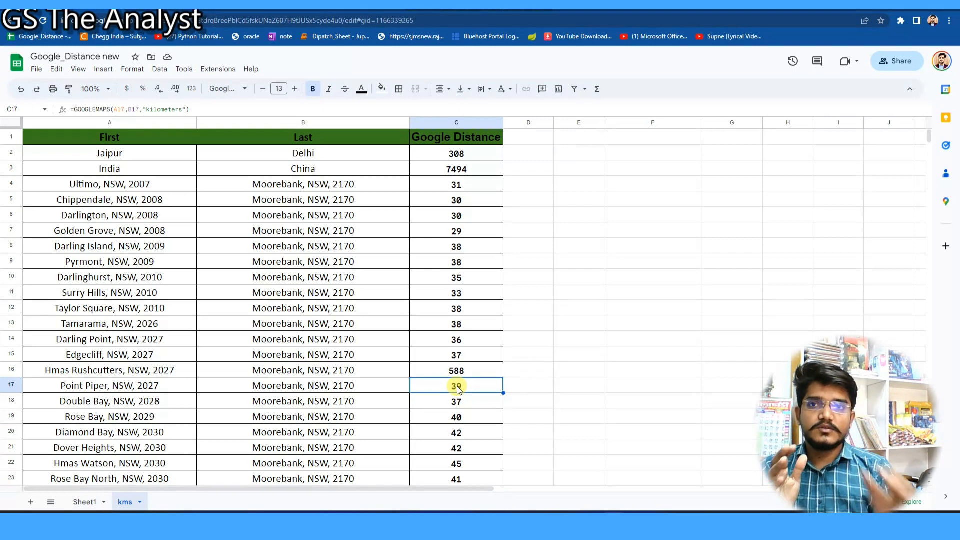
Step: Switch to Google Maps and go back from the route details to the Jaipur and Delhi start and destination fields
key(ctrl+Tab)
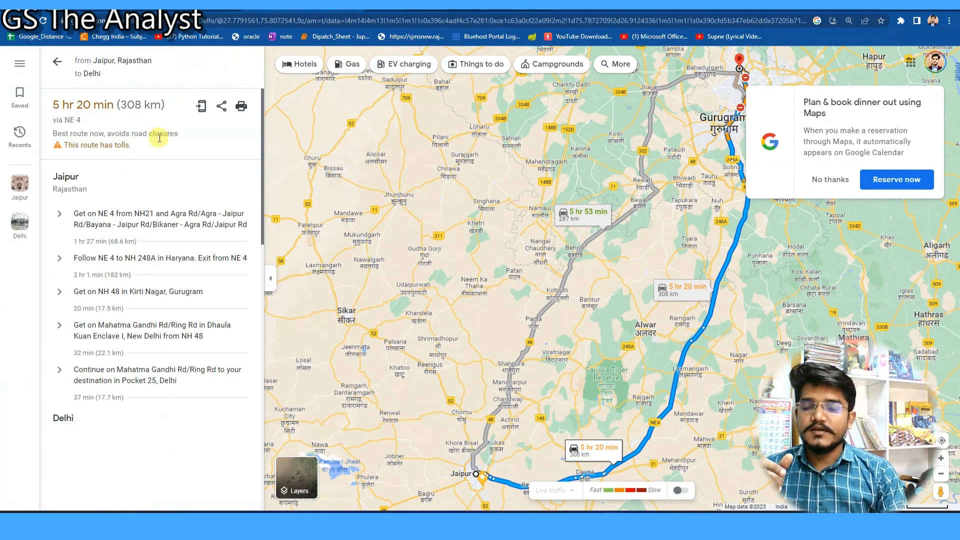
click(57, 61)
click(143, 92)
click(149, 124)
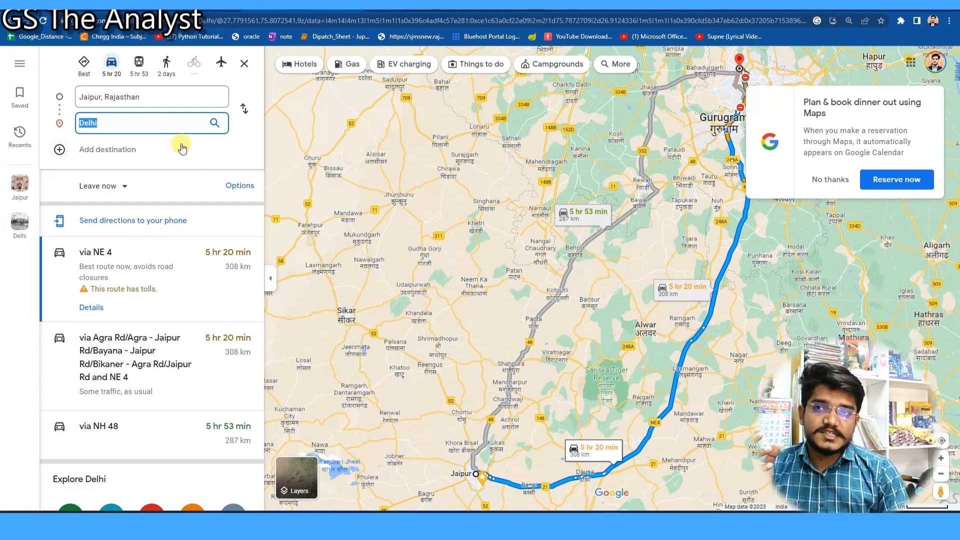
Step: Return to the Google Sheets spreadsheet, select C3, and open the Apps Script project attached to it
click(181, 4)
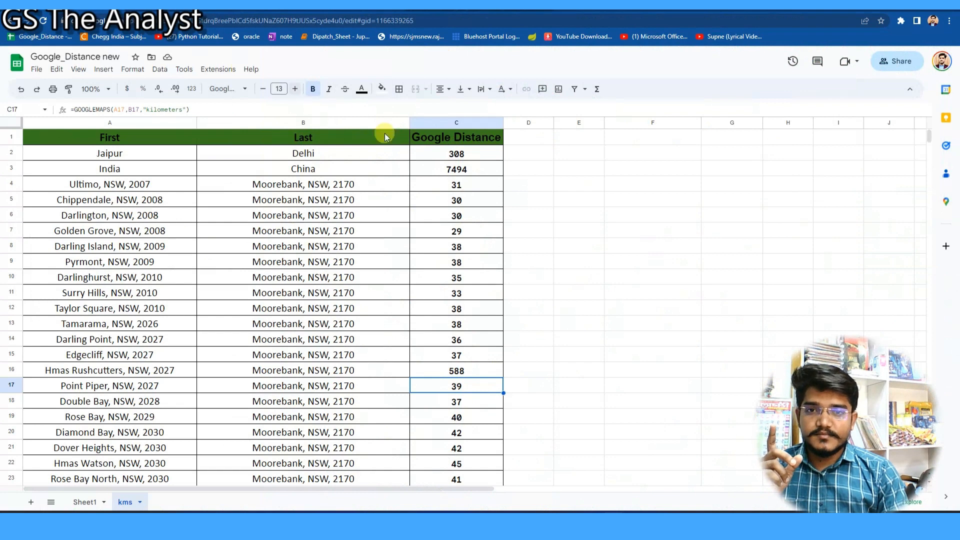
click(451, 165)
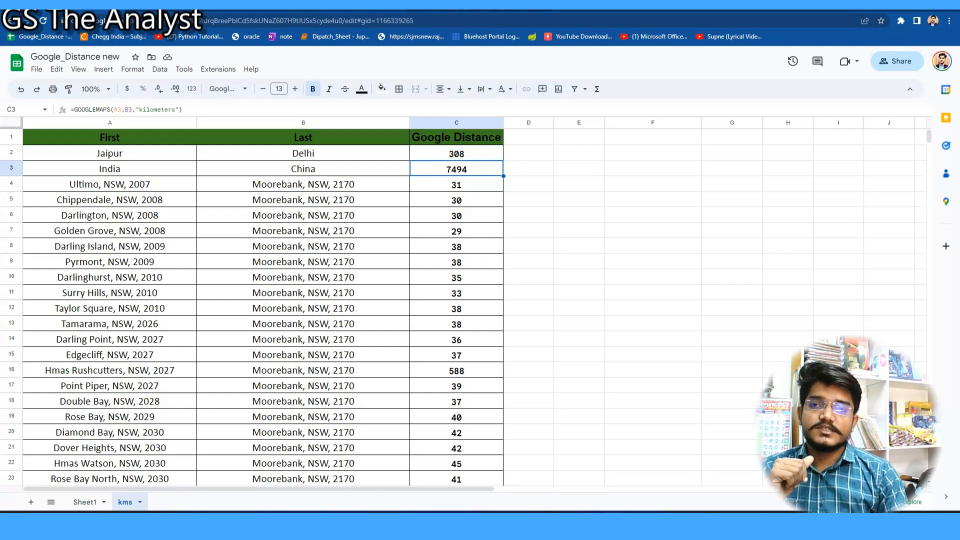
click(219, 70)
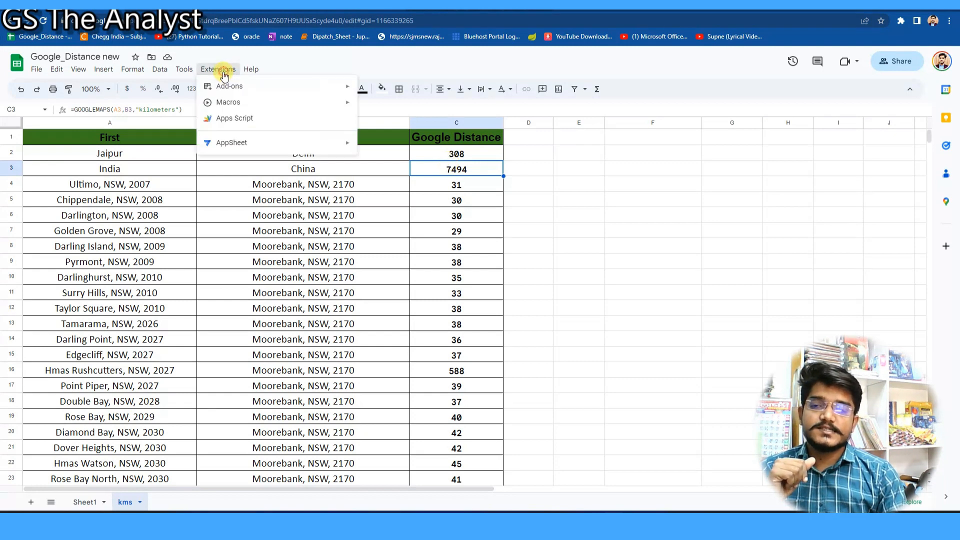
click(250, 117)
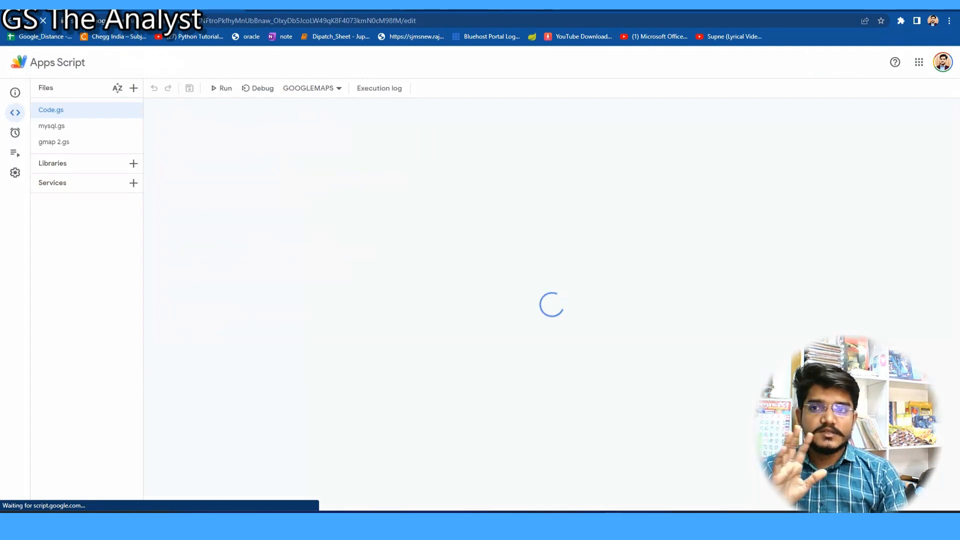
Step: Go back to the spreadsheet and examine the A2 and "kilometers" arguments of the GOOGLEMAPS formula in C2
click(42, 21)
click(450, 153)
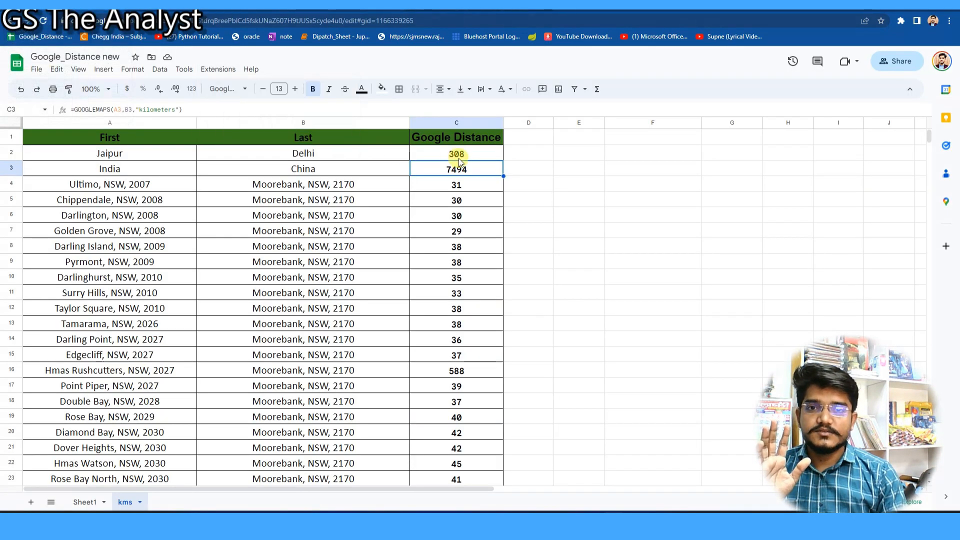
double_click(116, 110)
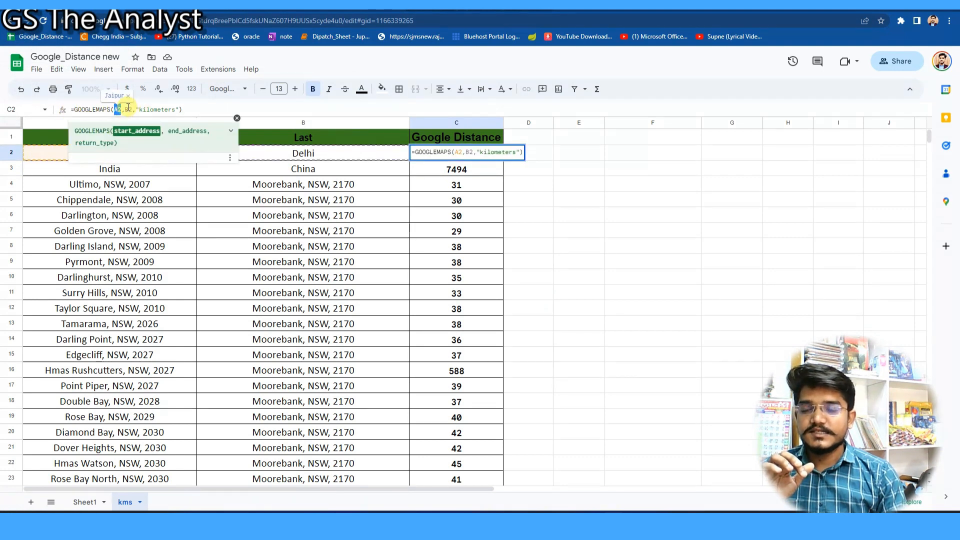
drag(140, 110, 176, 112)
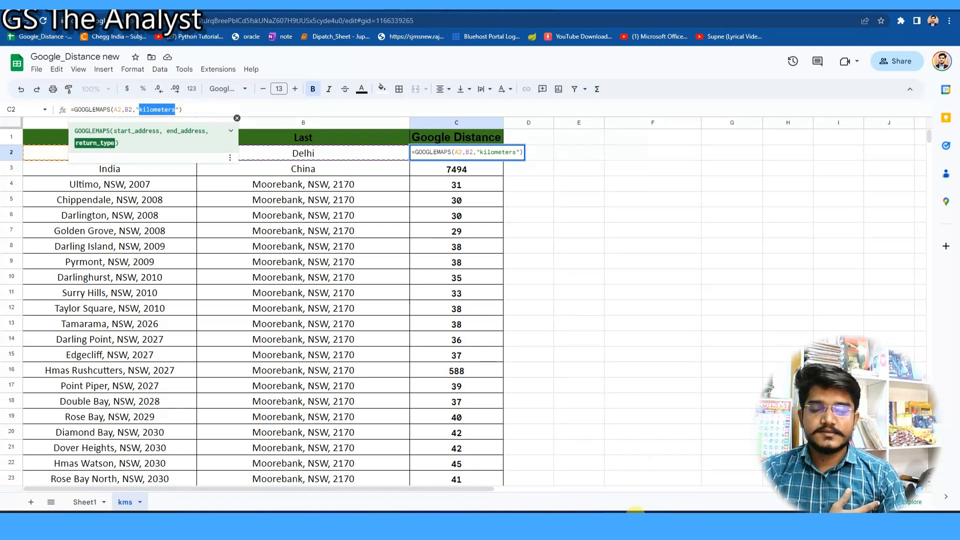
mouse_move(634, 510)
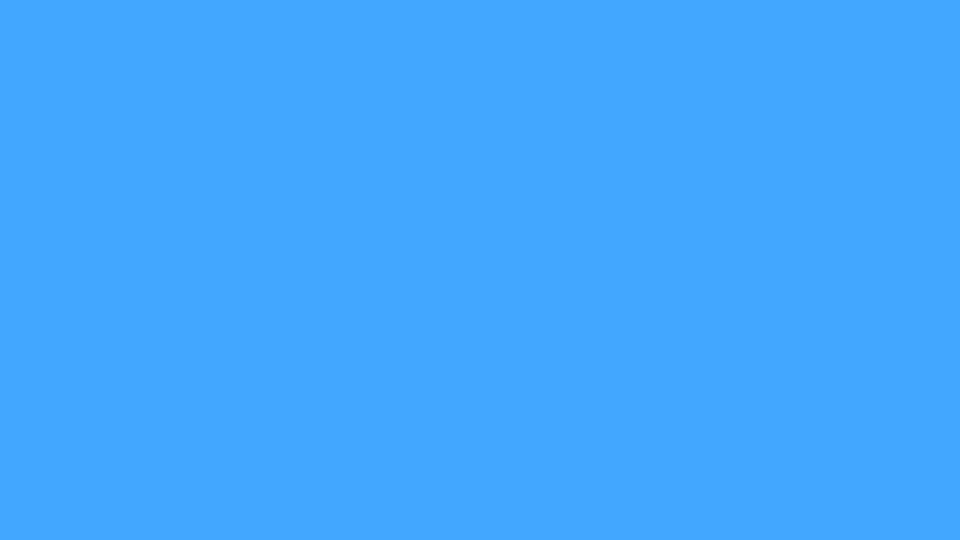